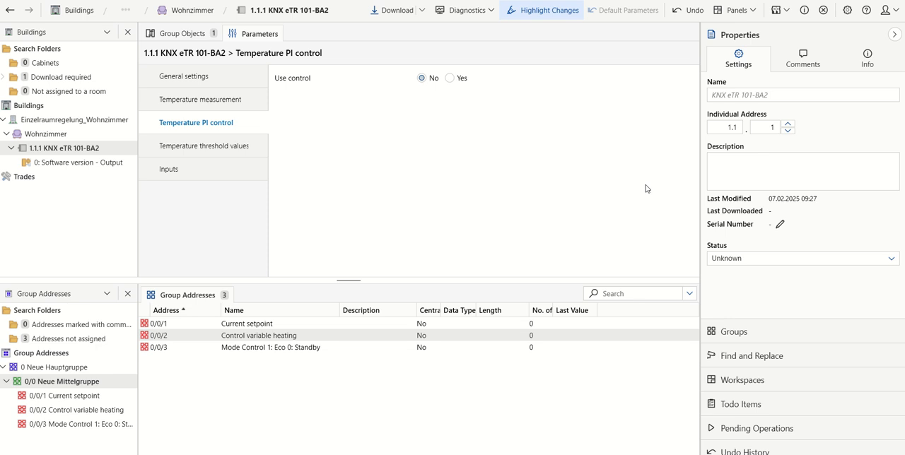
Step: Enable the temperature PI control, with mode switching via three 1-bit objects and Standby as the mode after reset
click(448, 78)
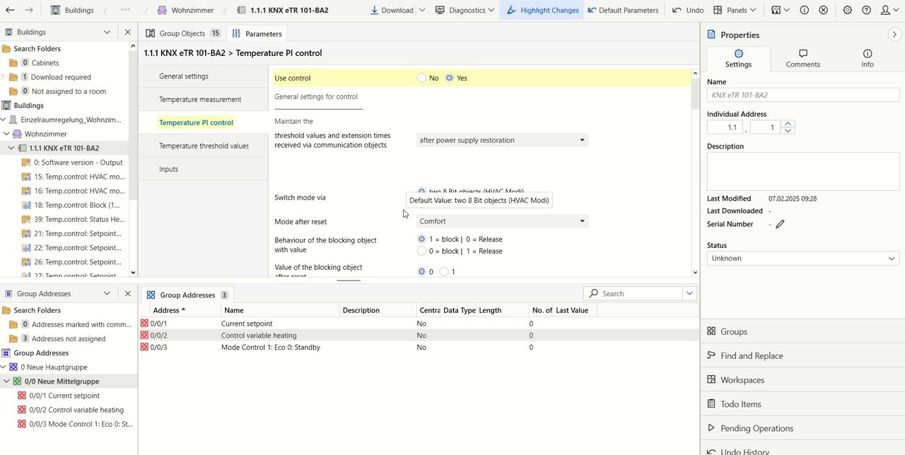
click(424, 205)
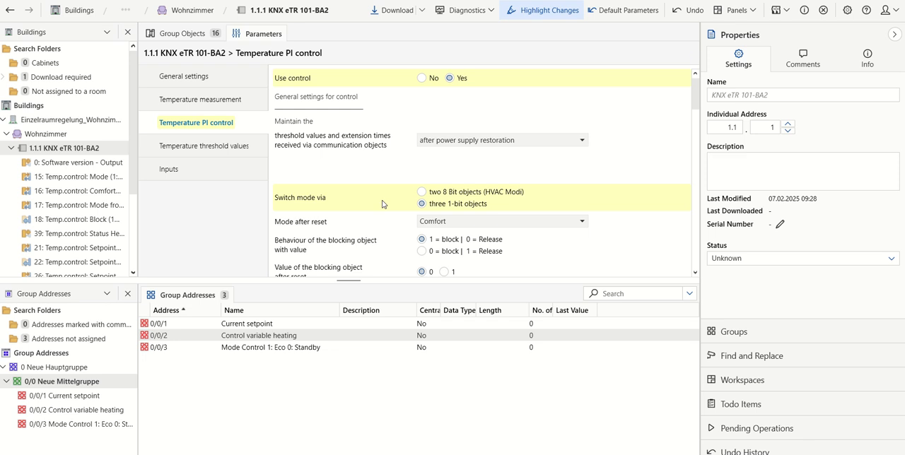
click(567, 225)
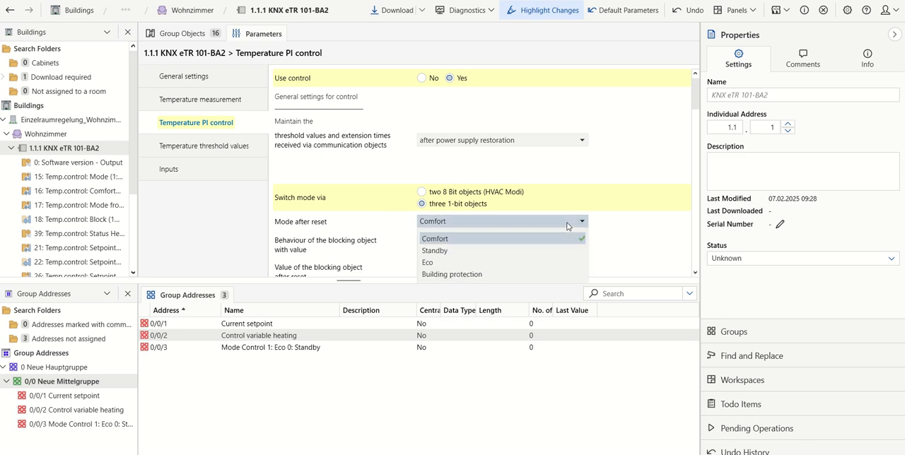
click(466, 252)
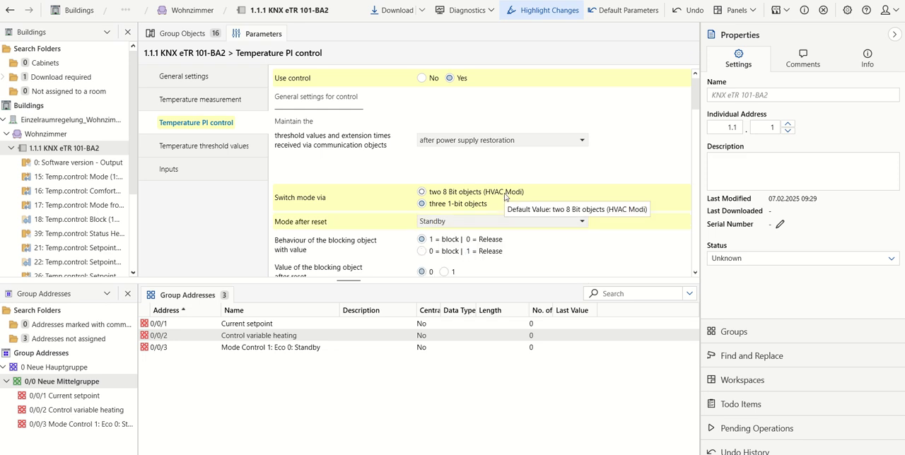
Step: Set the increment for changing the nominal value to 5 (in 0.1°C) in the general nominal value settings
scroll(492, 204, down, 3)
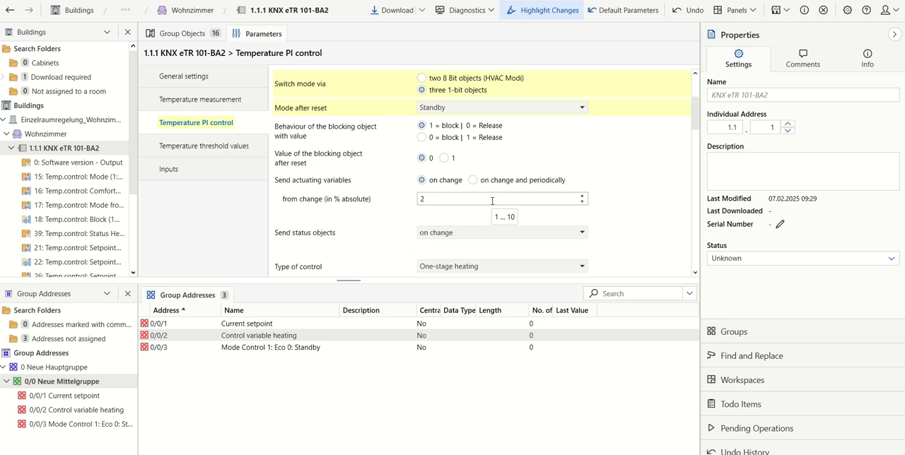
scroll(492, 202, down, 2)
scroll(493, 205, down, 2)
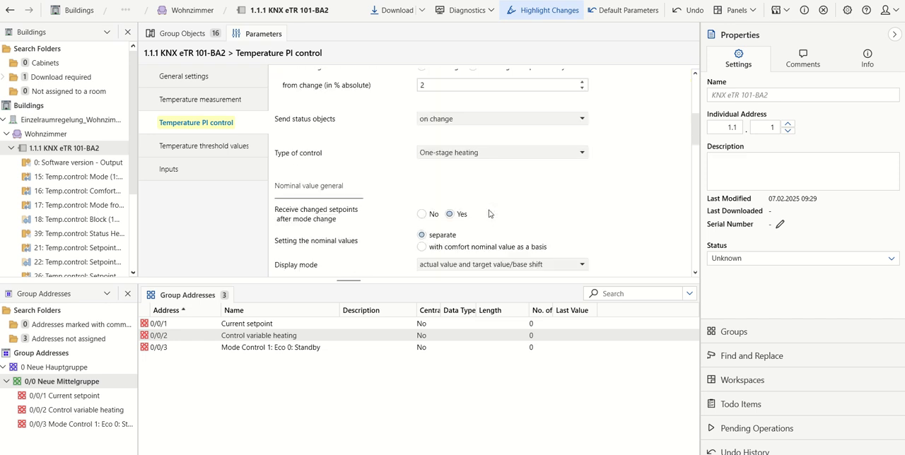
scroll(491, 202, down, 3)
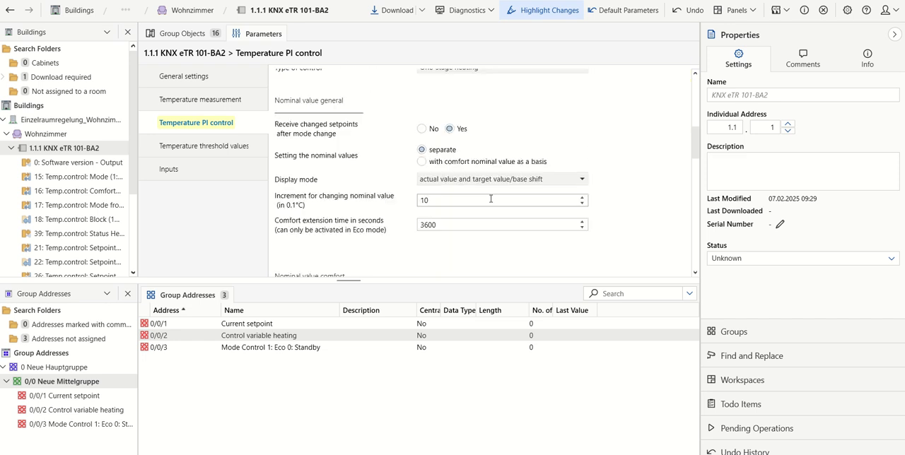
double_click(442, 201)
text(5)
Step: Set the initial heating setpoint for the standby nominal value to 200 (in 0.1°C)
scroll(408, 175, up, 2)
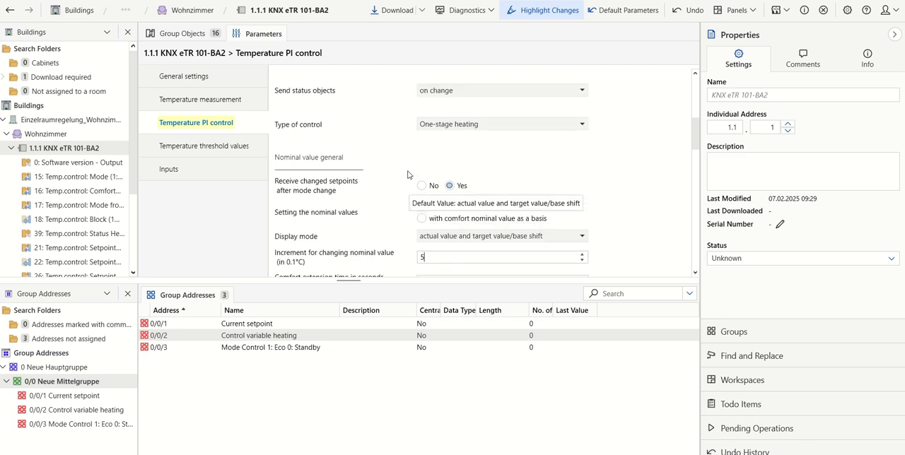
scroll(408, 175, up, 5)
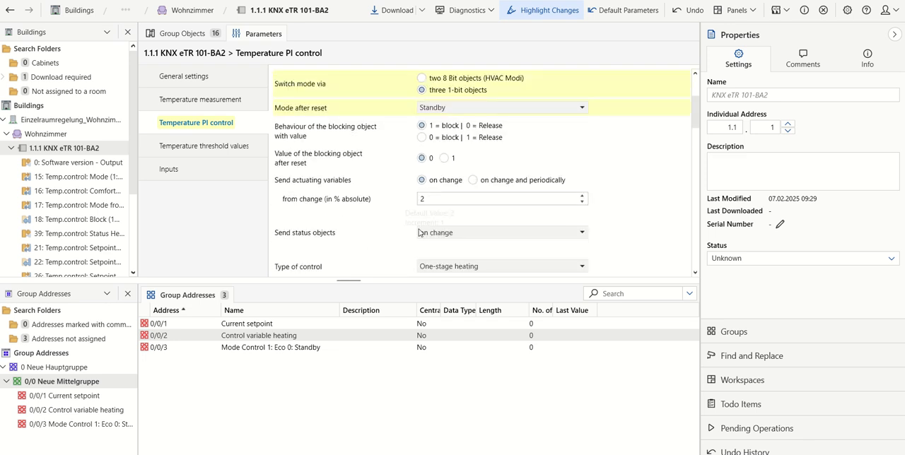
scroll(460, 185, up, 3)
scroll(459, 185, down, 8)
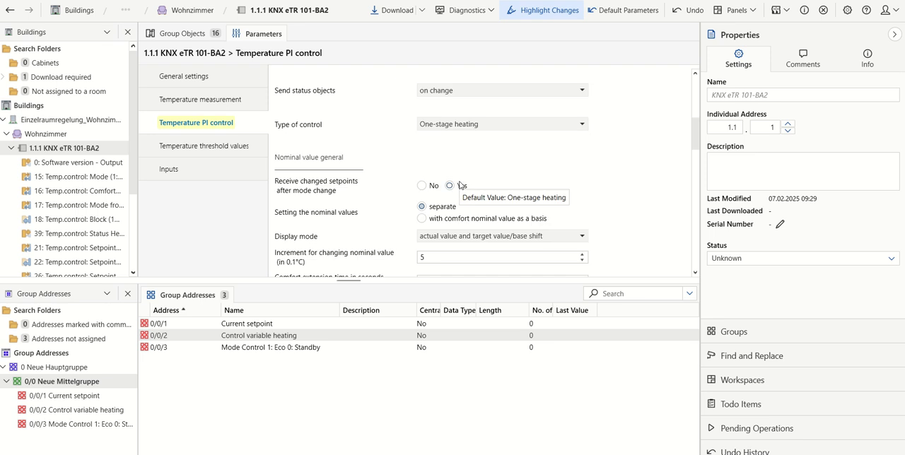
scroll(460, 185, down, 6)
scroll(463, 184, up, 2)
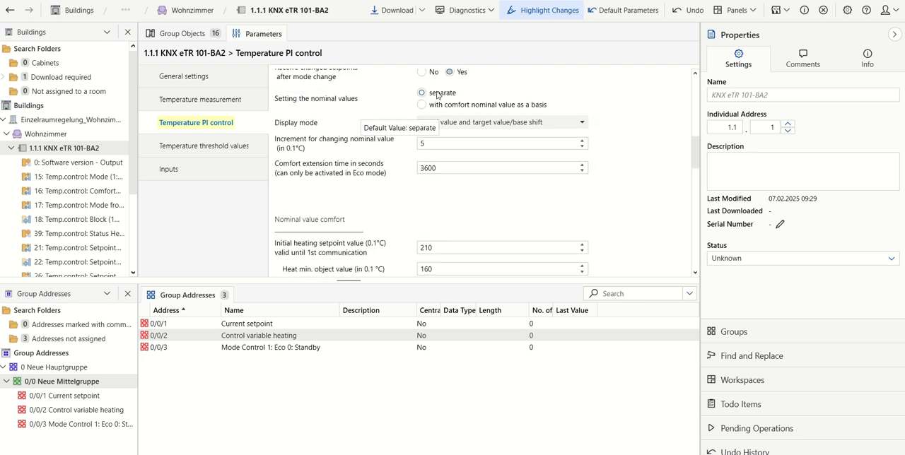
scroll(486, 200, down, 1)
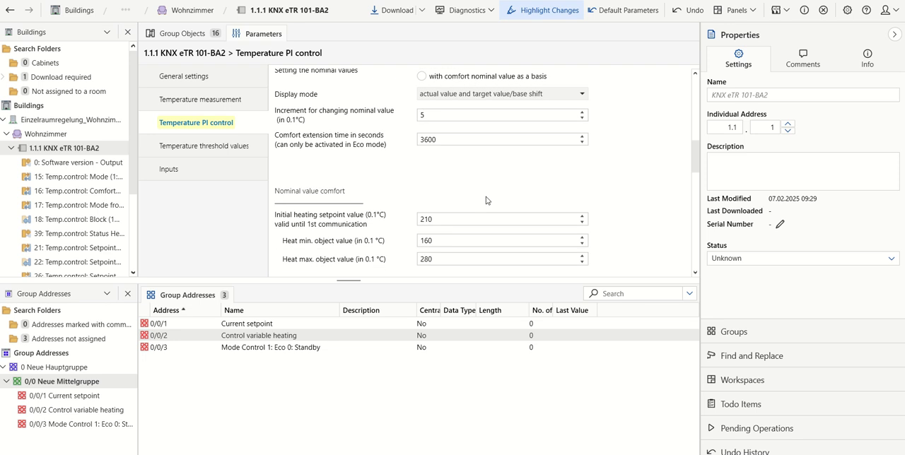
scroll(485, 195, down, 3)
scroll(485, 192, down, 1)
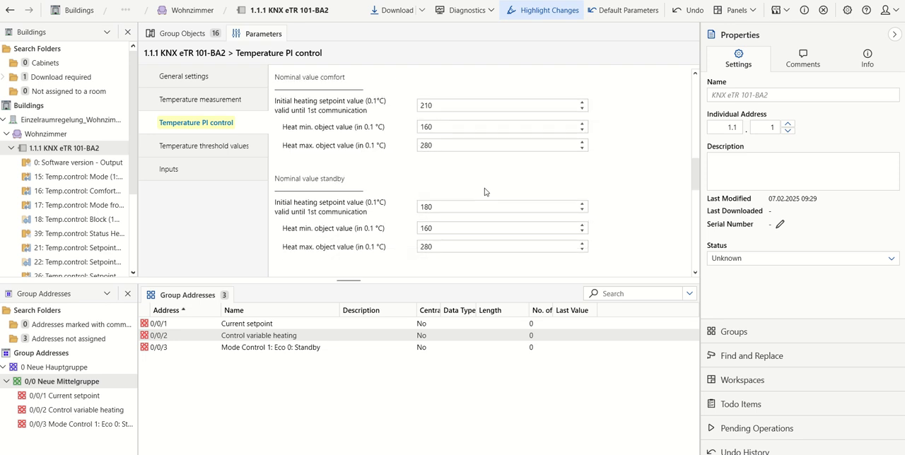
double_click(448, 205)
text(200)
Step: Set the initial heating setpoint for the Eco nominal value to 170 (in 0.1°C)
scroll(609, 225, down, 3)
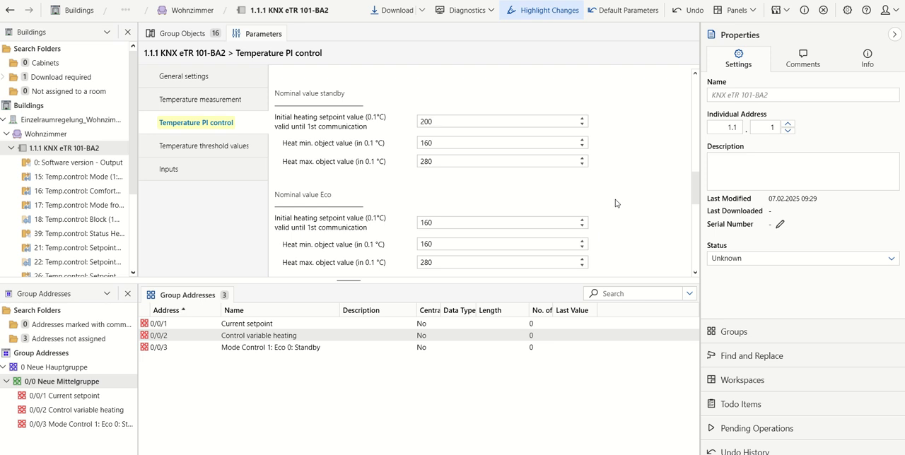
click(458, 223)
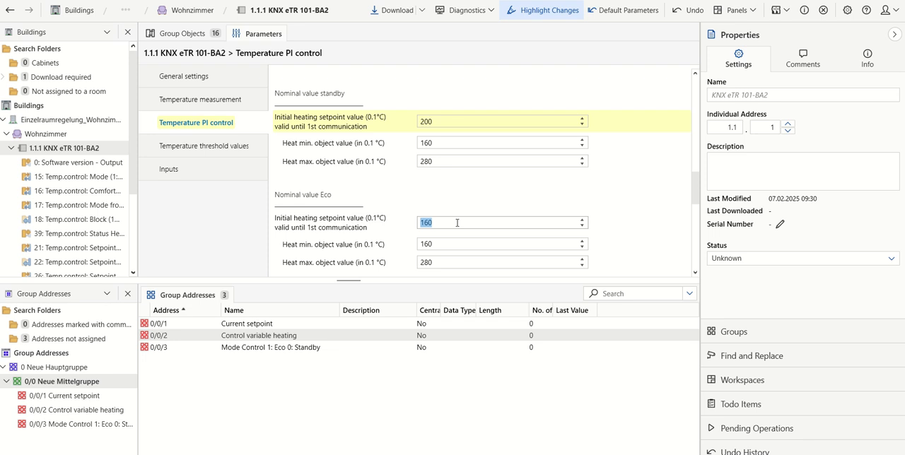
text(170)
key(Return)
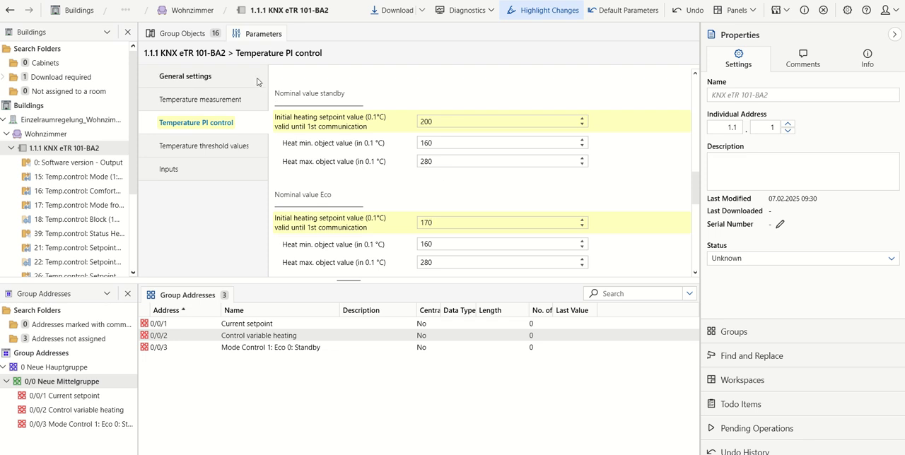
Step: Enable input 1 of the room controller and keep Switch as its function
click(189, 178)
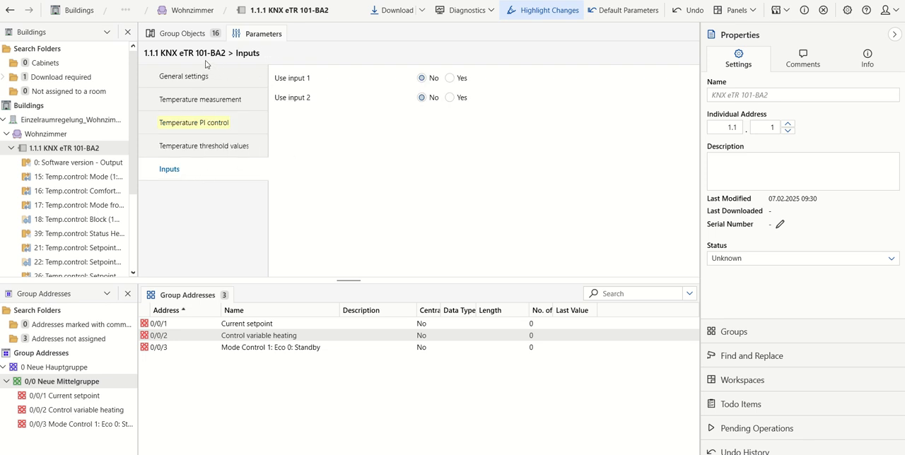
click(451, 79)
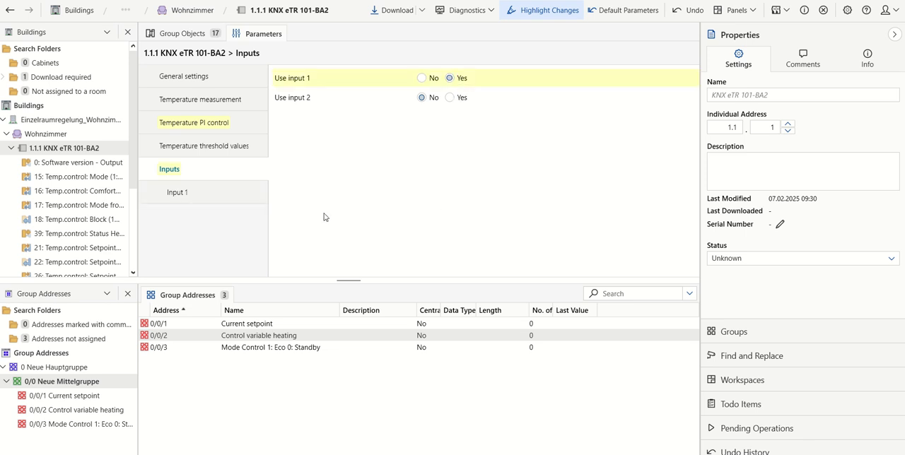
click(203, 201)
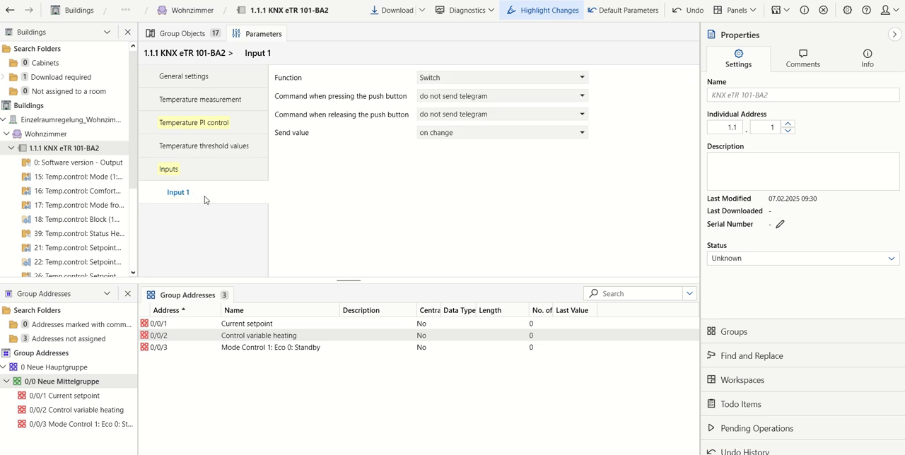
click(478, 80)
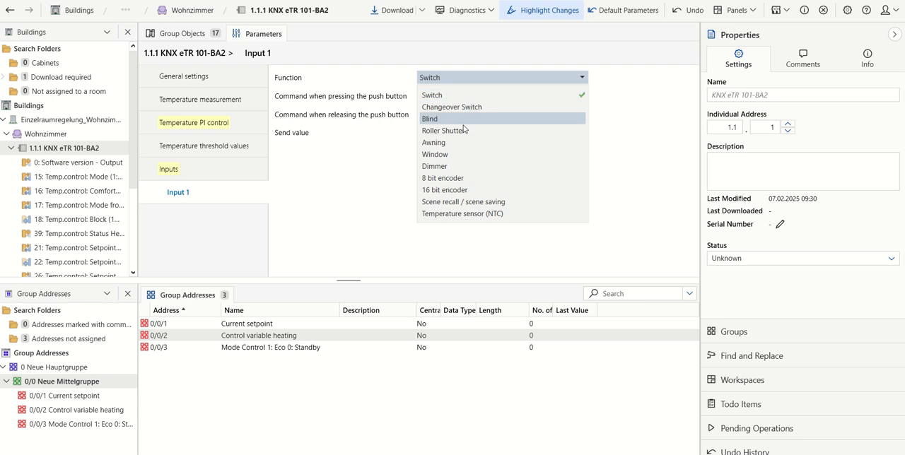
click(437, 96)
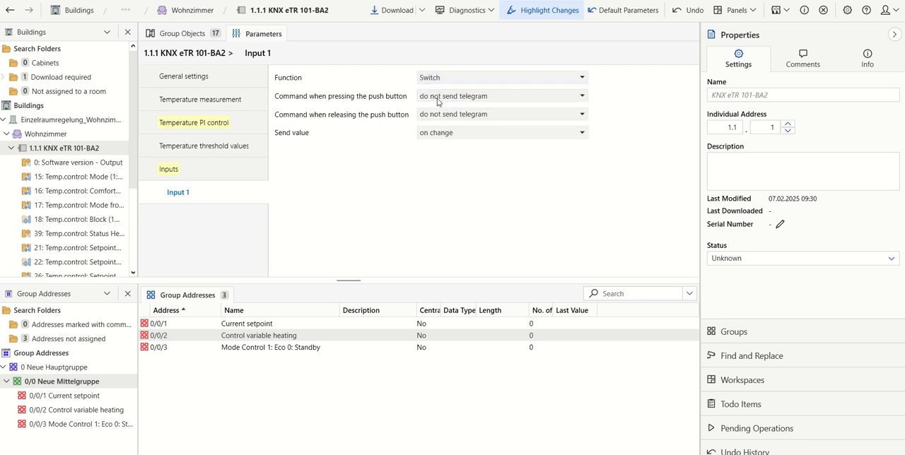
Step: Configure input 1 to send 0 when the push button is pressed and send 1 when it is released
click(495, 98)
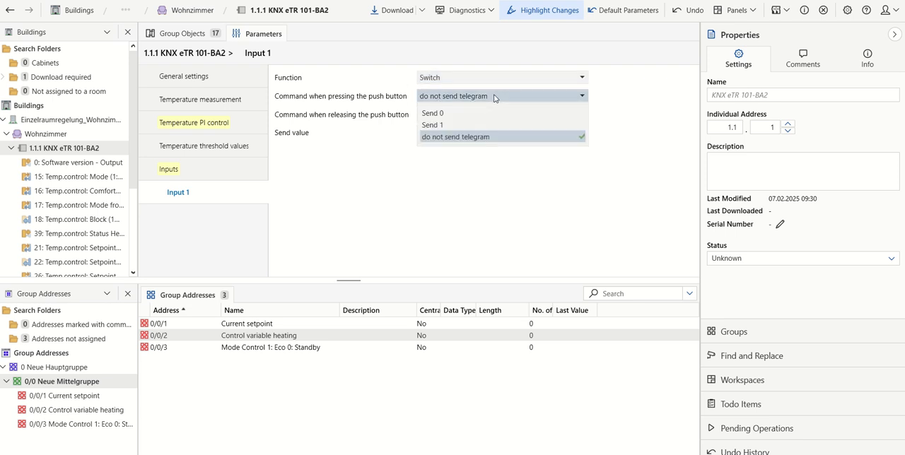
click(441, 115)
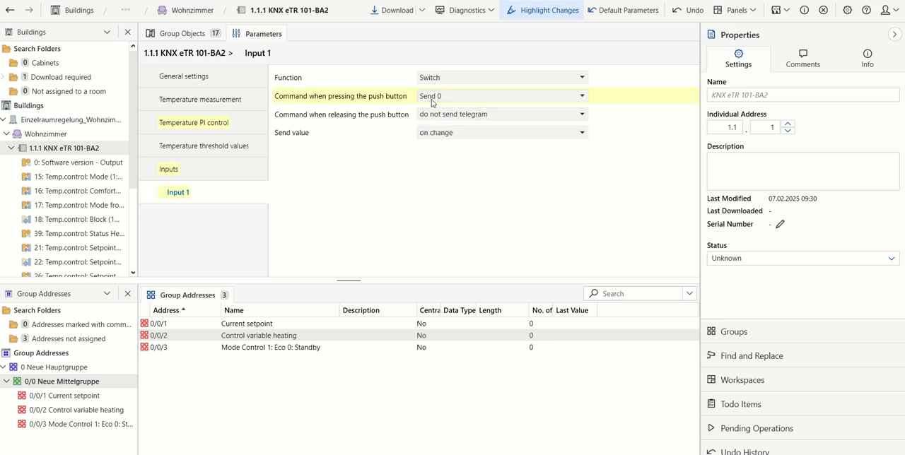
click(454, 117)
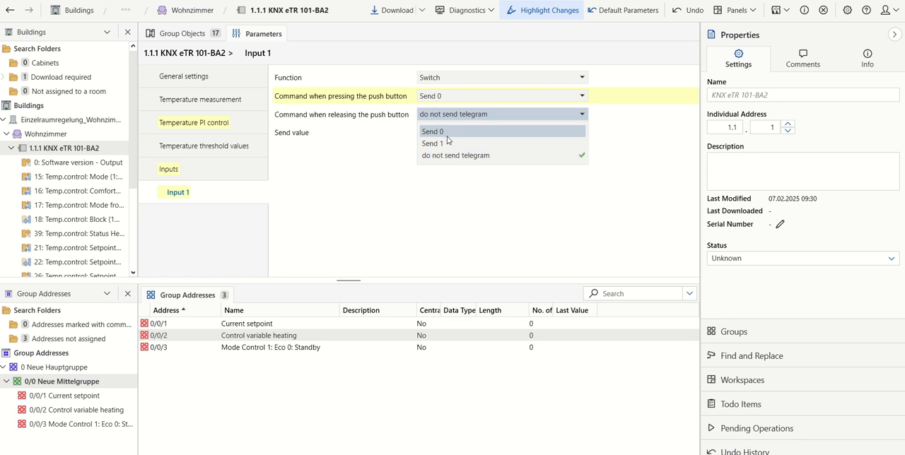
click(439, 145)
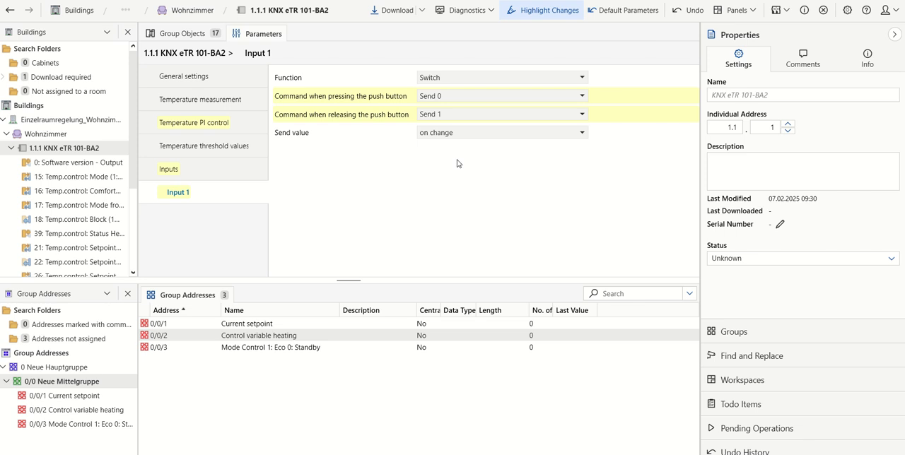
Step: Link the Current setpoint object to group address 0/0/1 and the Control variable heating (level 1) object to 0/0/2
click(191, 37)
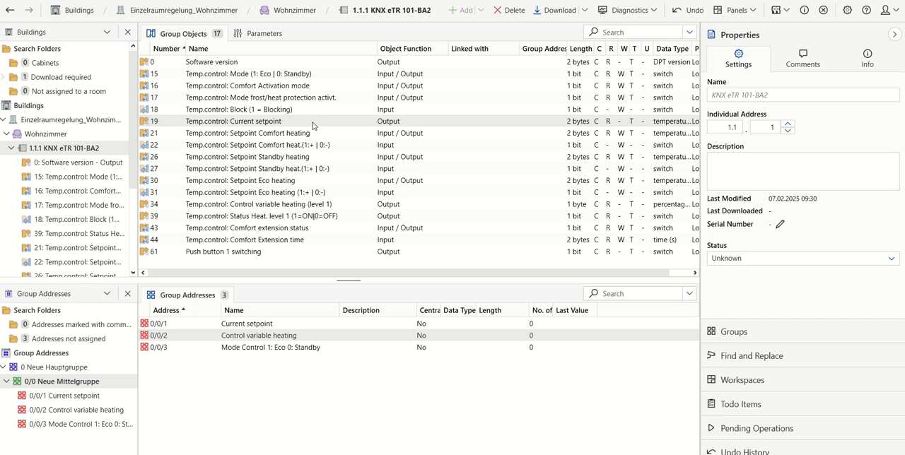
drag(313, 126, 272, 325)
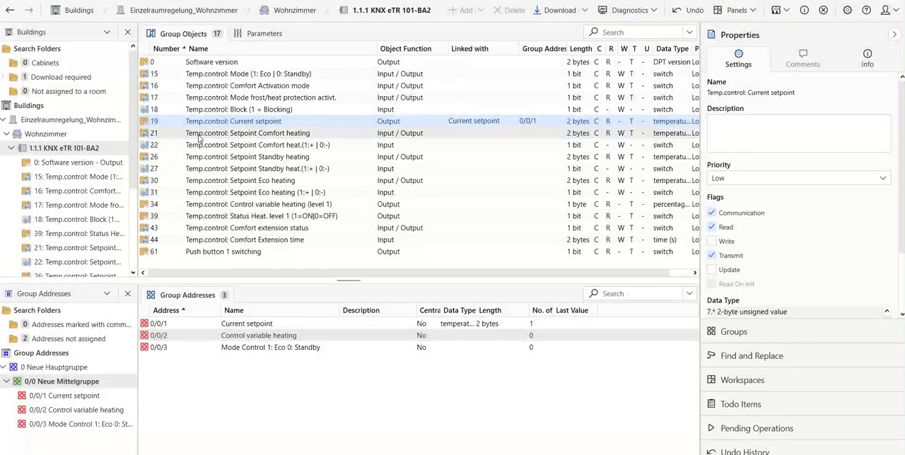
click(188, 209)
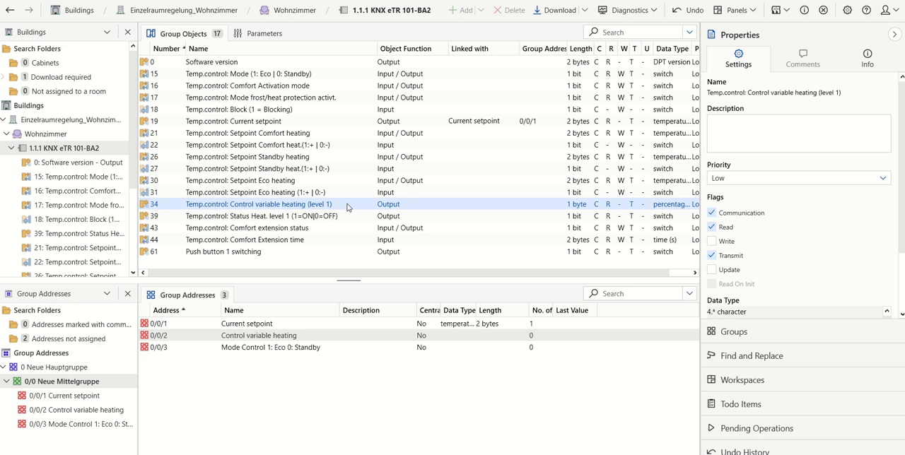
drag(347, 207, 309, 337)
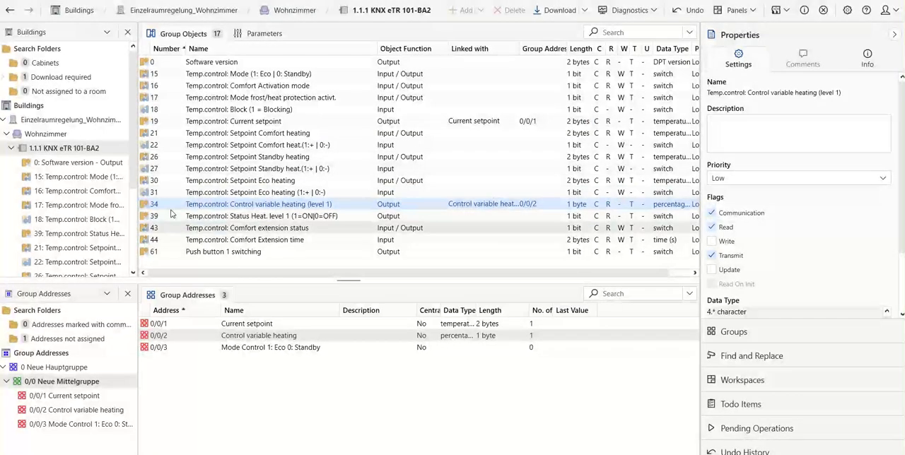
Step: Link the Mode (1: Eco | 0: Standby) object and the Push button 1 switching object to group address 0/0/3
click(213, 75)
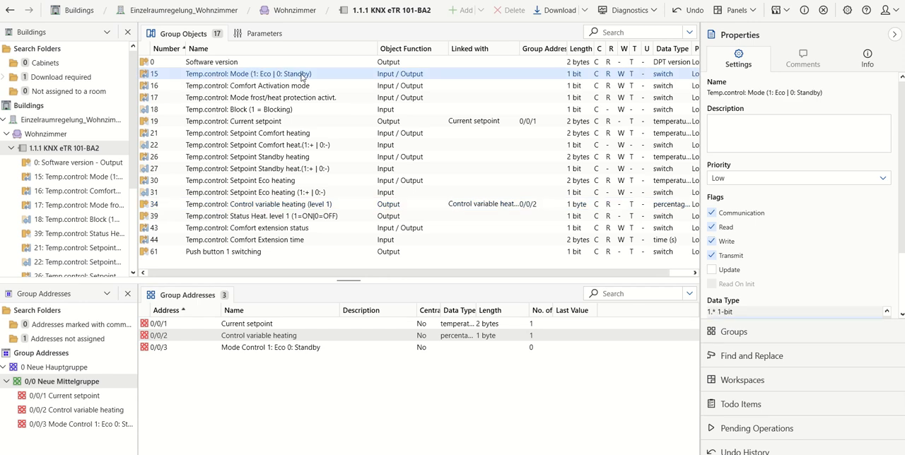
drag(302, 77, 327, 352)
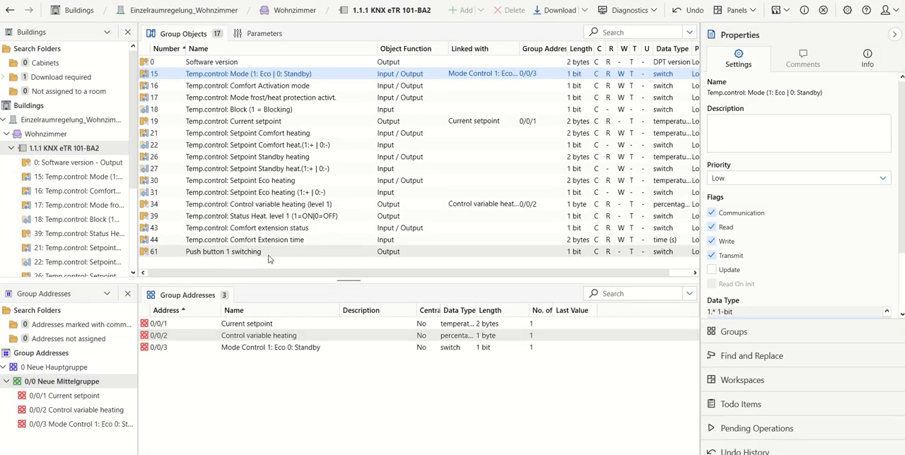
drag(298, 253, 320, 353)
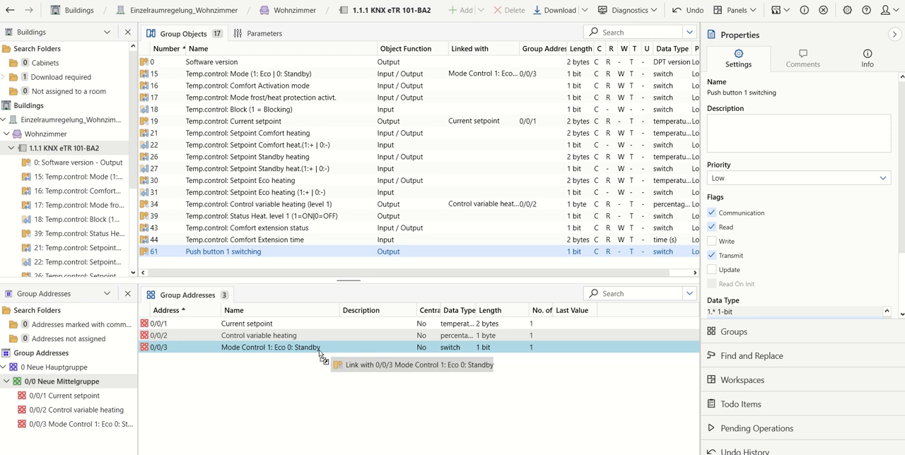
drag(319, 352, 319, 353)
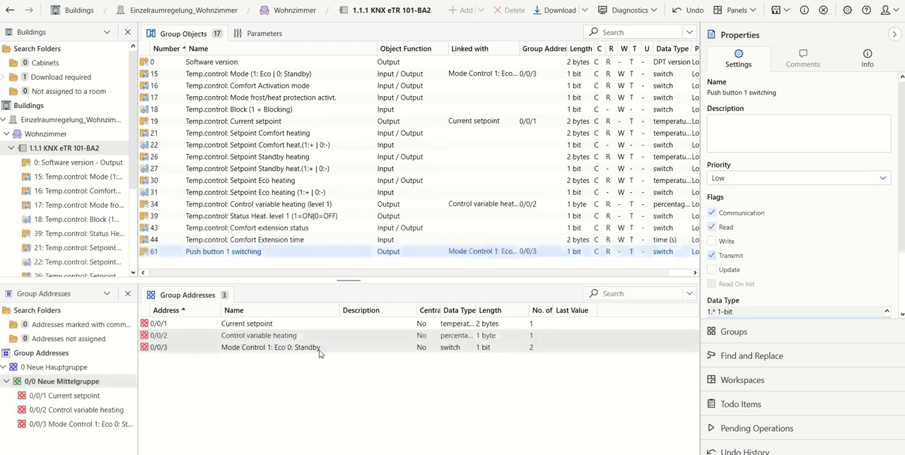